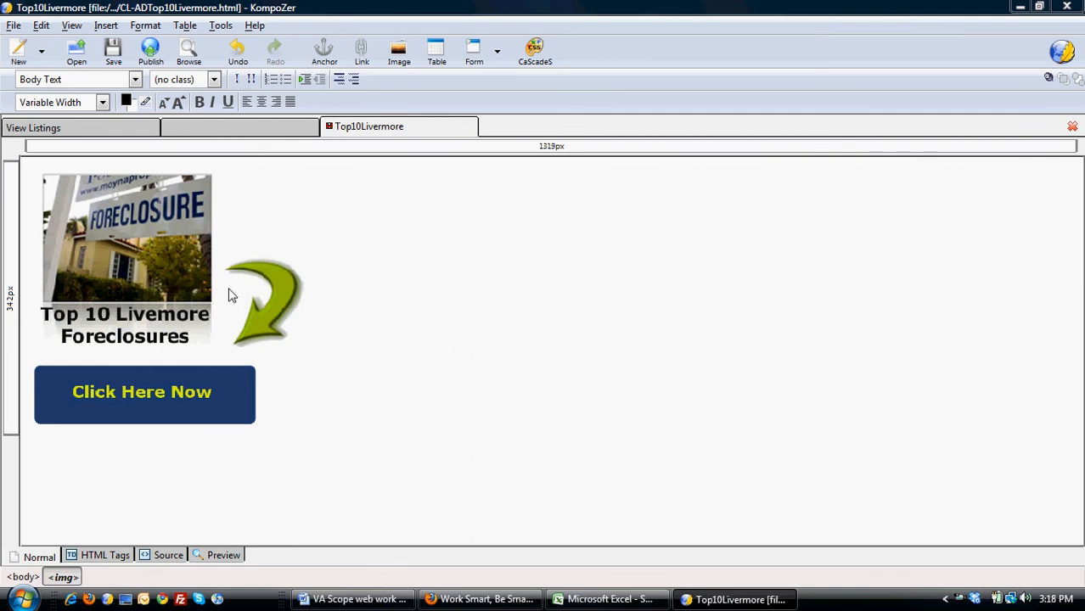
{"action": "right_click", "coordinate": [160, 263]}
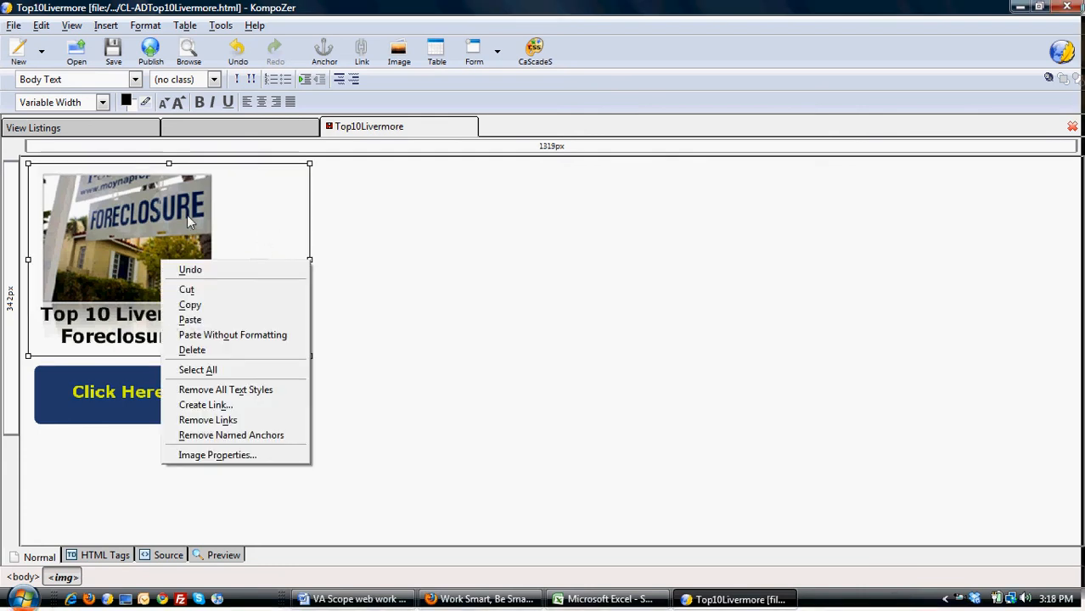
{"action": "left_click", "coordinate": [182, 238]}
{"action": "left_click", "coordinate": [206, 406]}
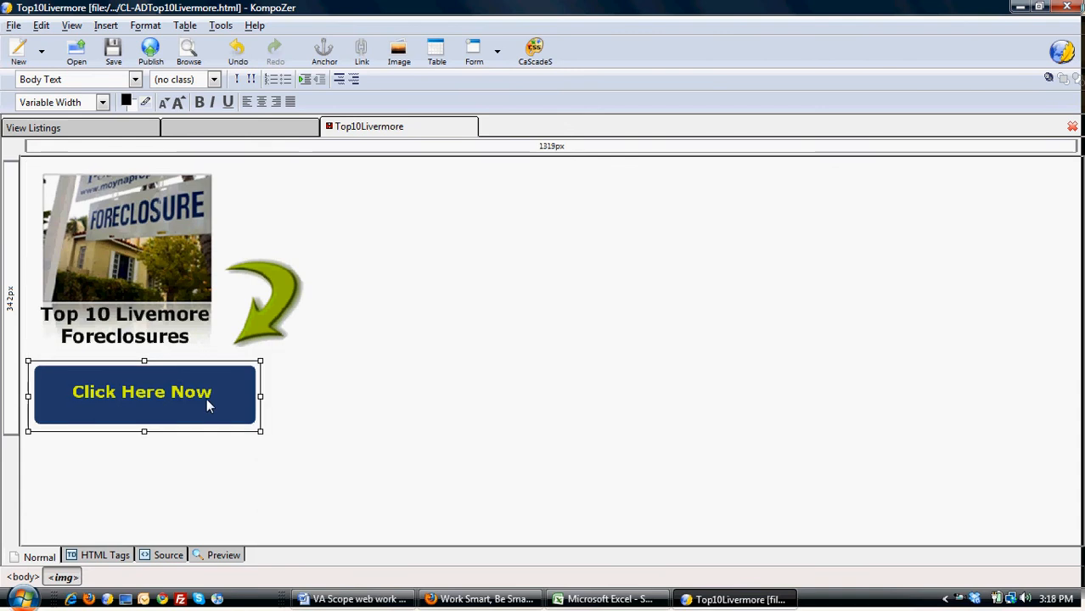
{"action": "left_click", "coordinate": [120, 245]}
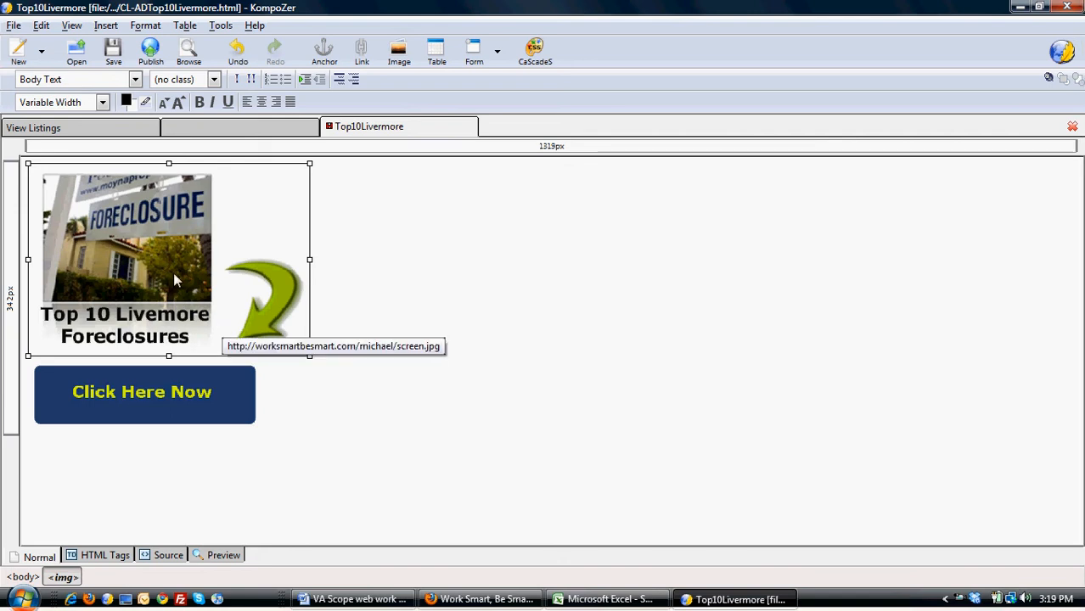
{"action": "left_click", "coordinate": [291, 212]}
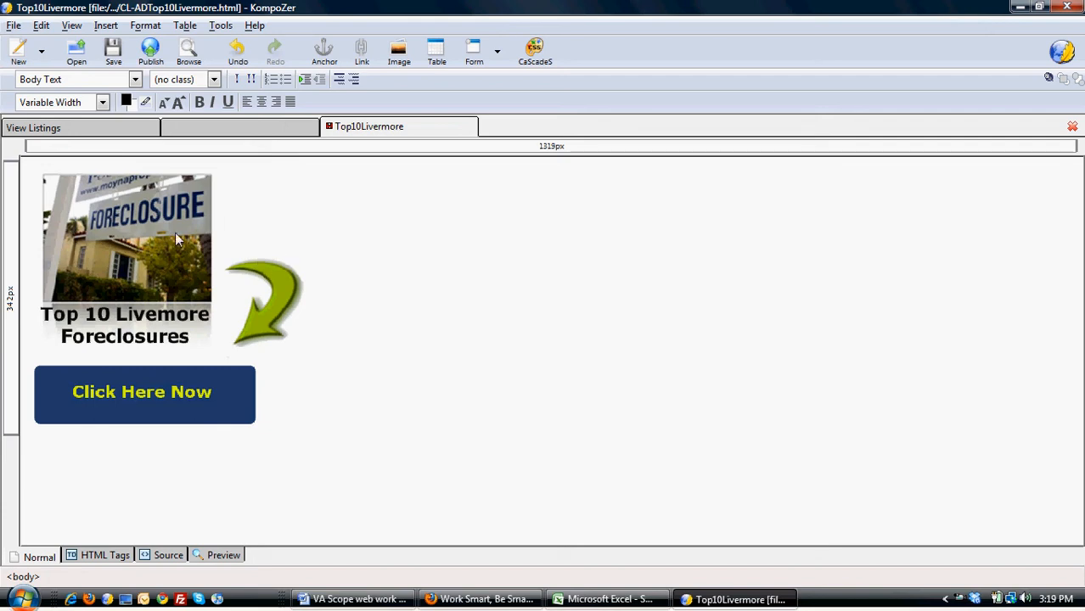
{"action": "left_click", "coordinate": [108, 27]}
{"action": "left_click", "coordinate": [123, 43]}
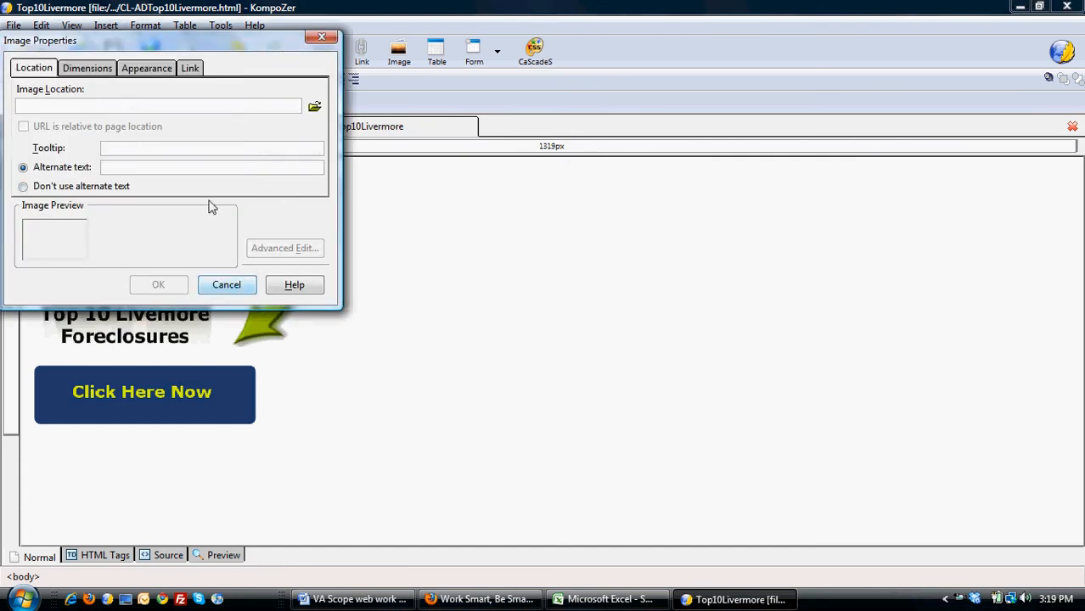
{"action": "left_click_drag", "start_coordinate": [172, 48], "coordinate": [224, 82]}
{"action": "left_click", "coordinate": [143, 140]}
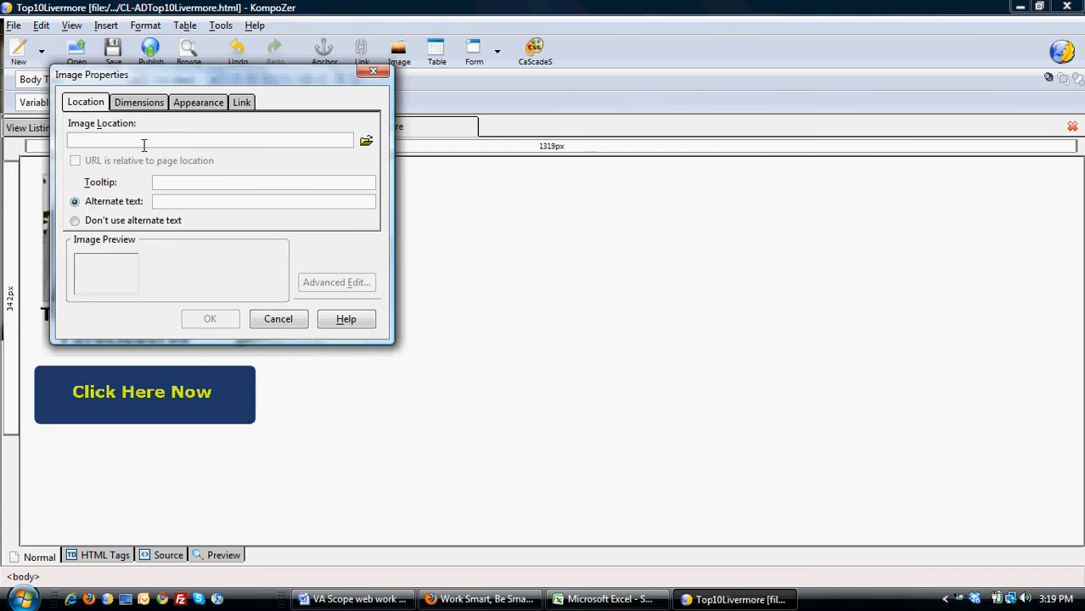
{"action": "left_click", "coordinate": [242, 103]}
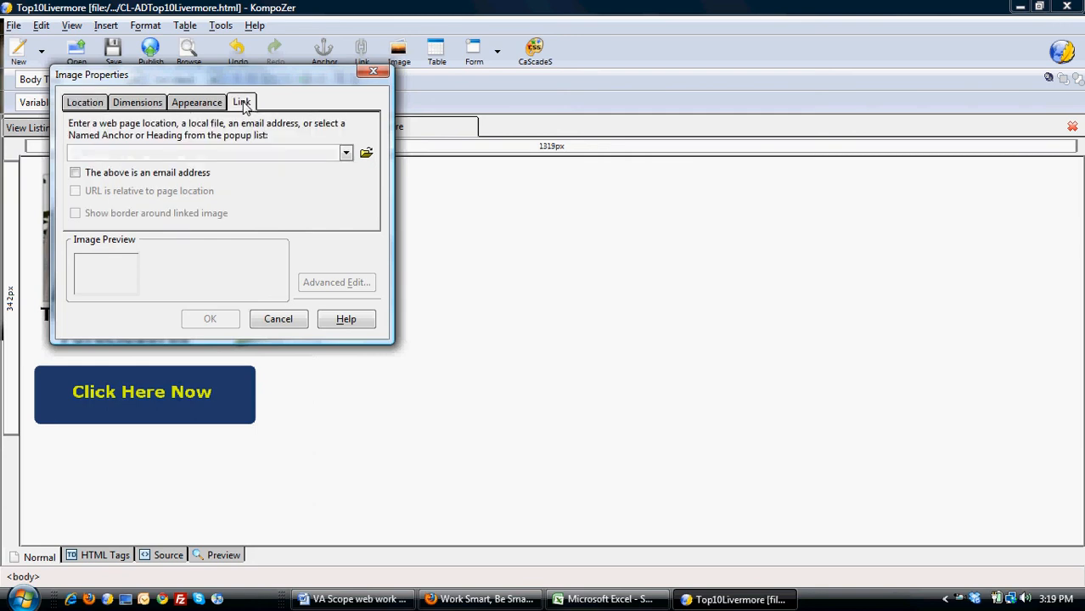
{"action": "left_click", "coordinate": [253, 153]}
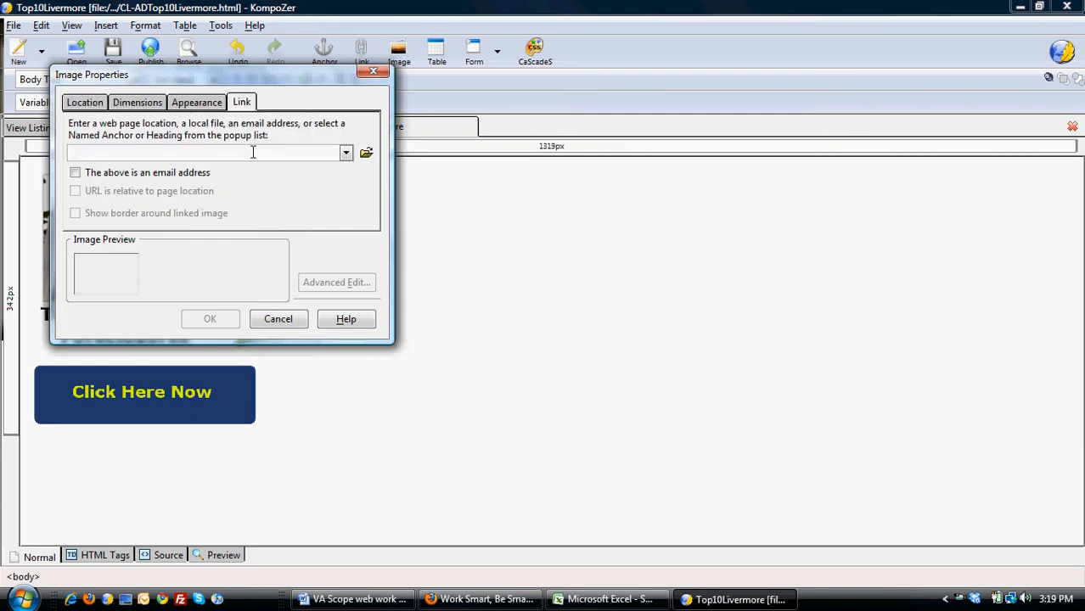
{"action": "left_click", "coordinate": [278, 320]}
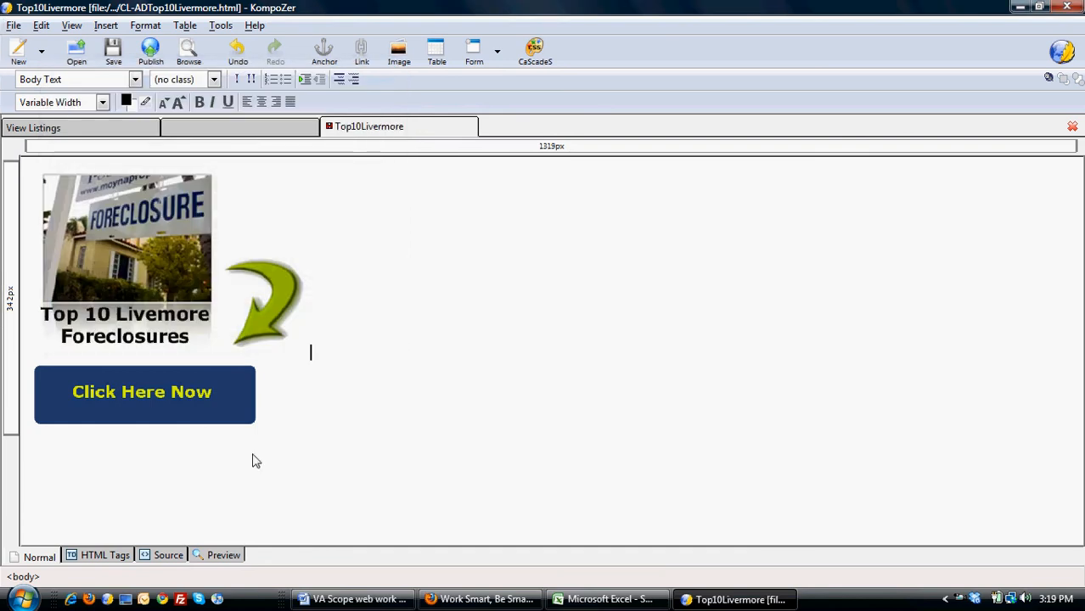
Review the page's HTML source and the link settings of the foreclosure image.
{"action": "left_click", "coordinate": [164, 557]}
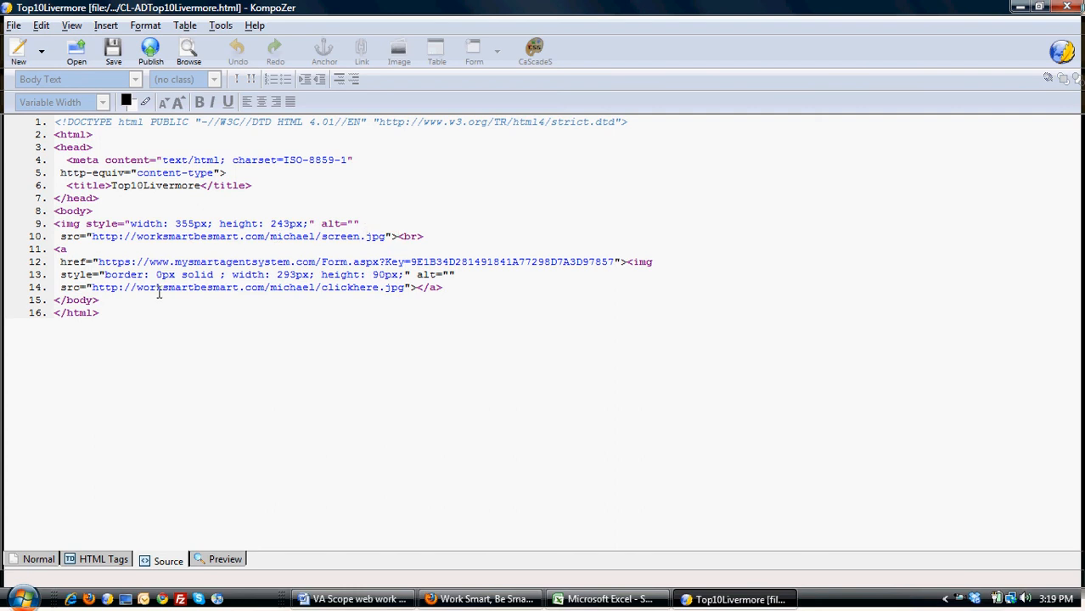
{"action": "left_click", "coordinate": [34, 560]}
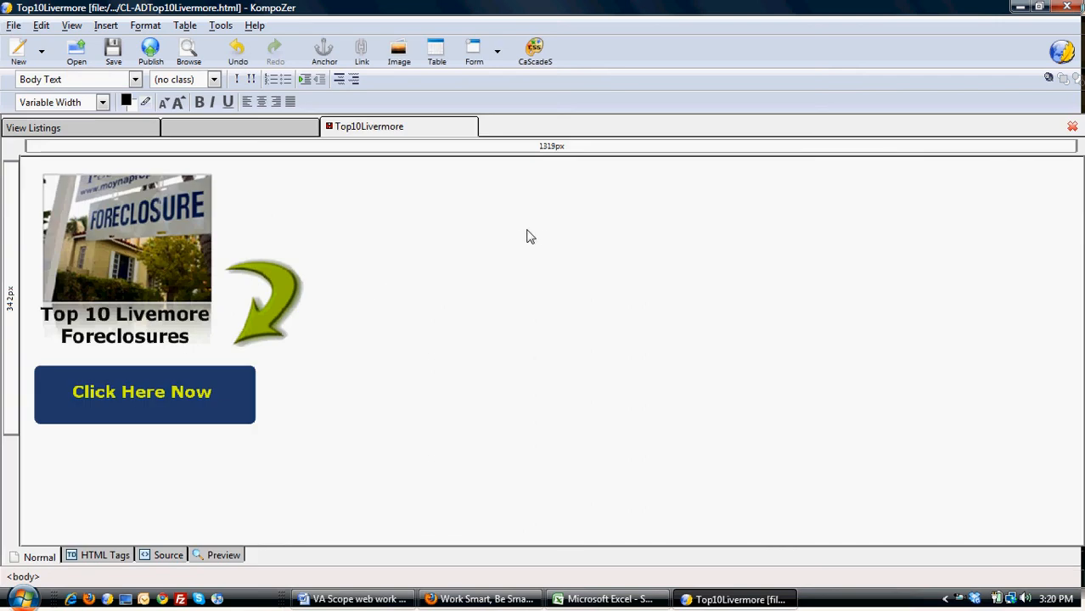
{"action": "left_click", "coordinate": [152, 230]}
{"action": "right_click", "coordinate": [151, 230]}
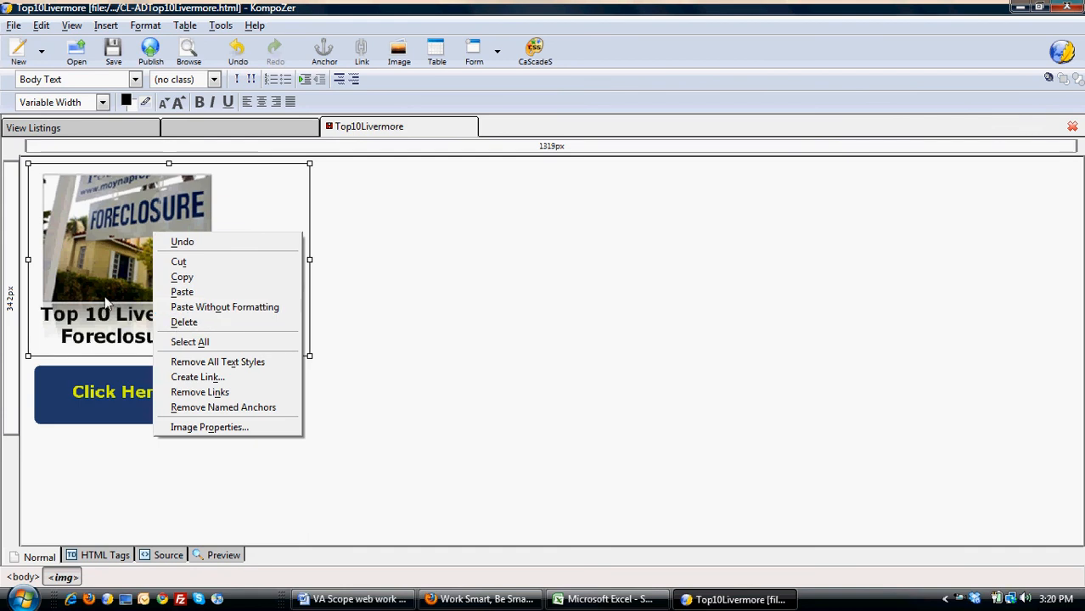
{"action": "left_click", "coordinate": [209, 427]}
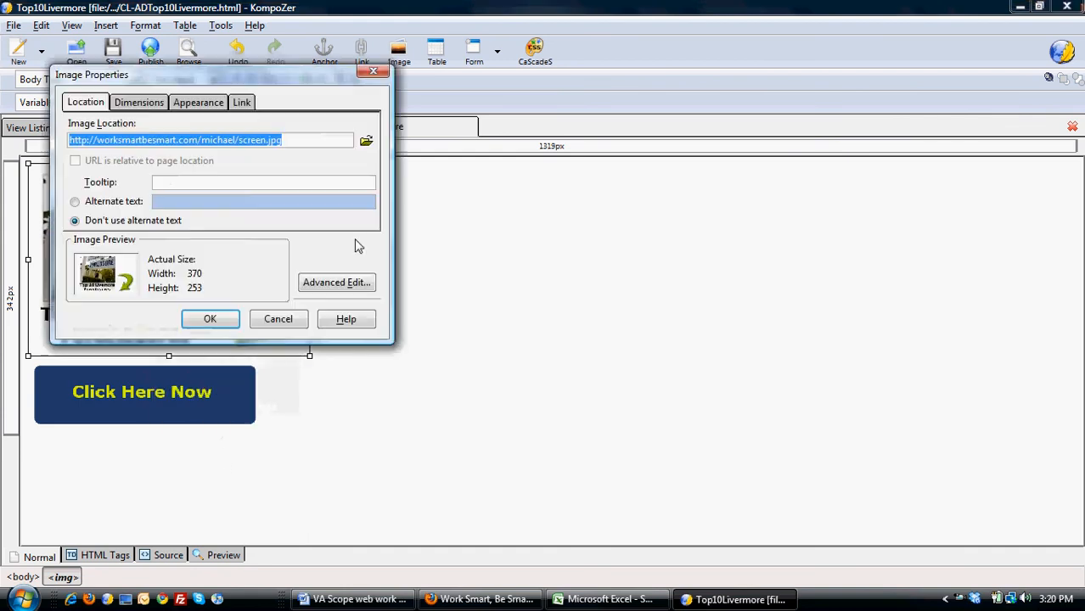
{"action": "left_click_drag", "start_coordinate": [226, 78], "coordinate": [289, 113]}
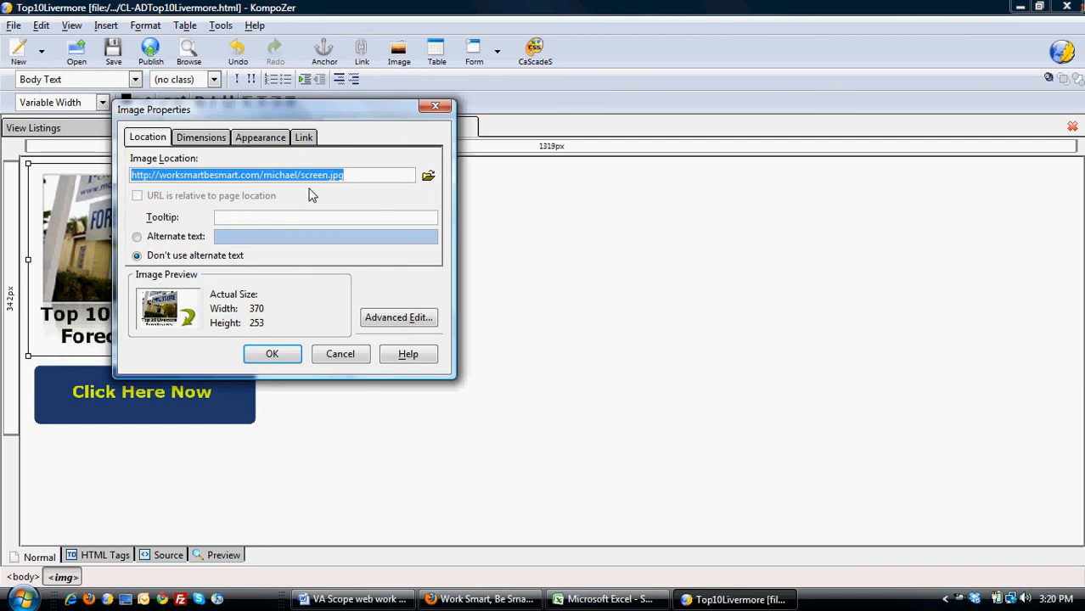
{"action": "left_click", "coordinate": [304, 138]}
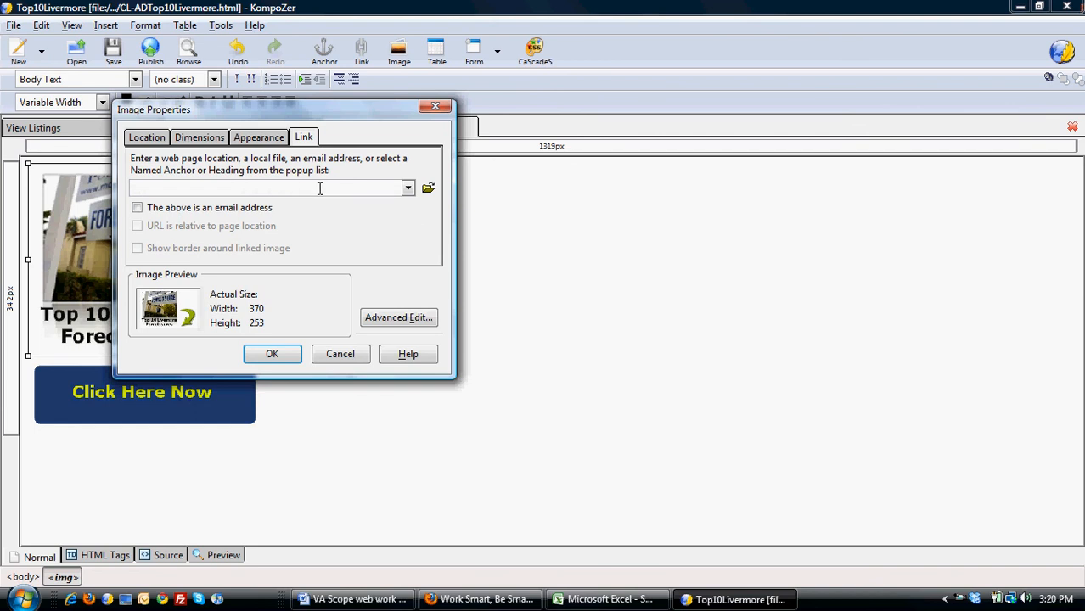
{"action": "left_click", "coordinate": [342, 354]}
Inspect the link properties of the Click Here Now button image.
{"action": "left_click", "coordinate": [146, 394]}
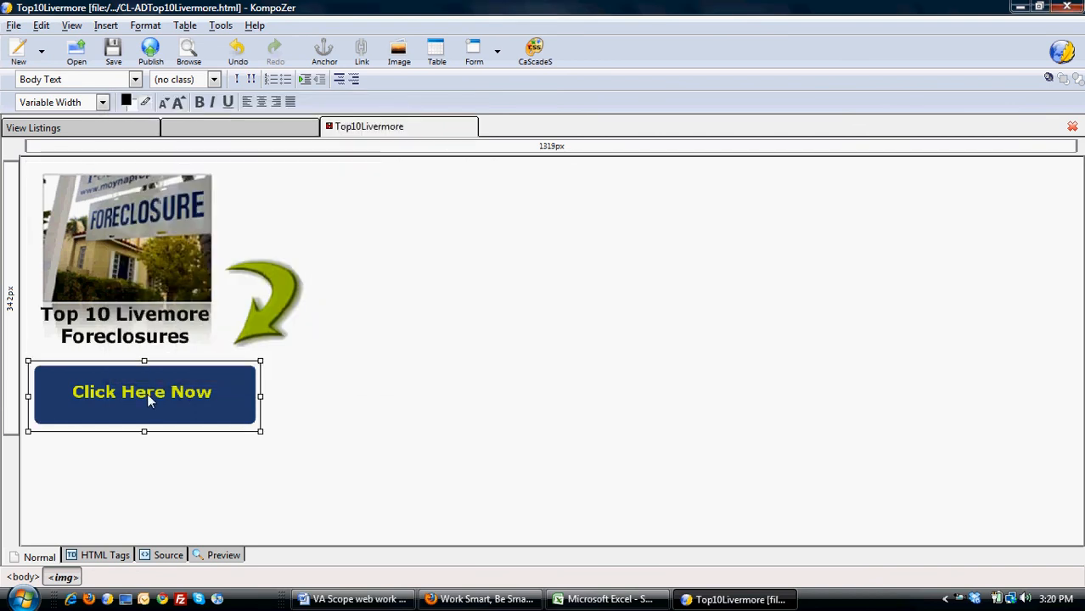
{"action": "right_click", "coordinate": [147, 394]}
{"action": "left_click", "coordinate": [214, 577]}
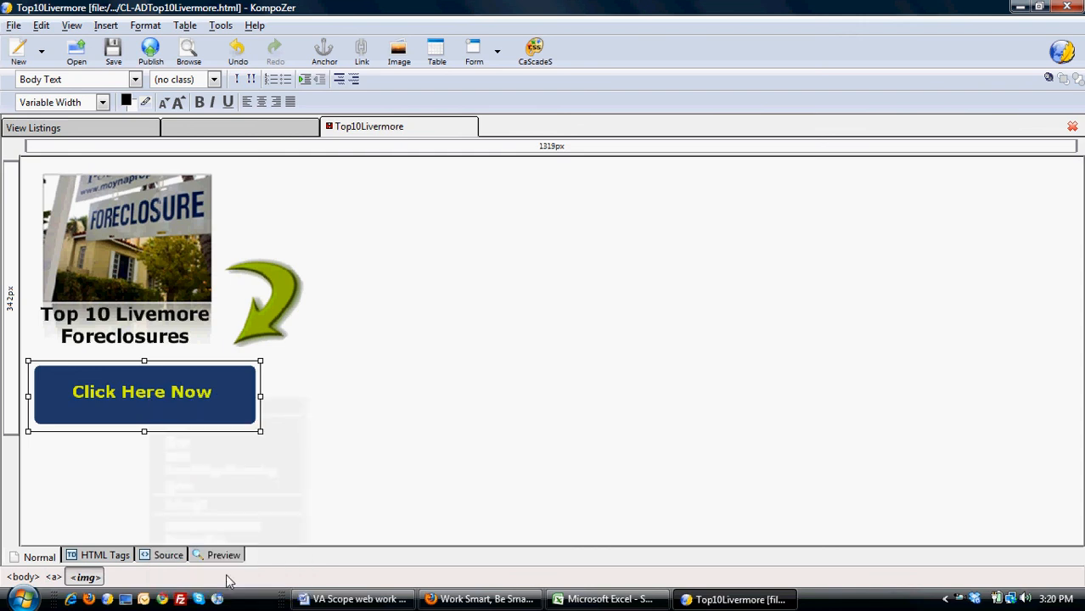
{"action": "left_click", "coordinate": [306, 138]}
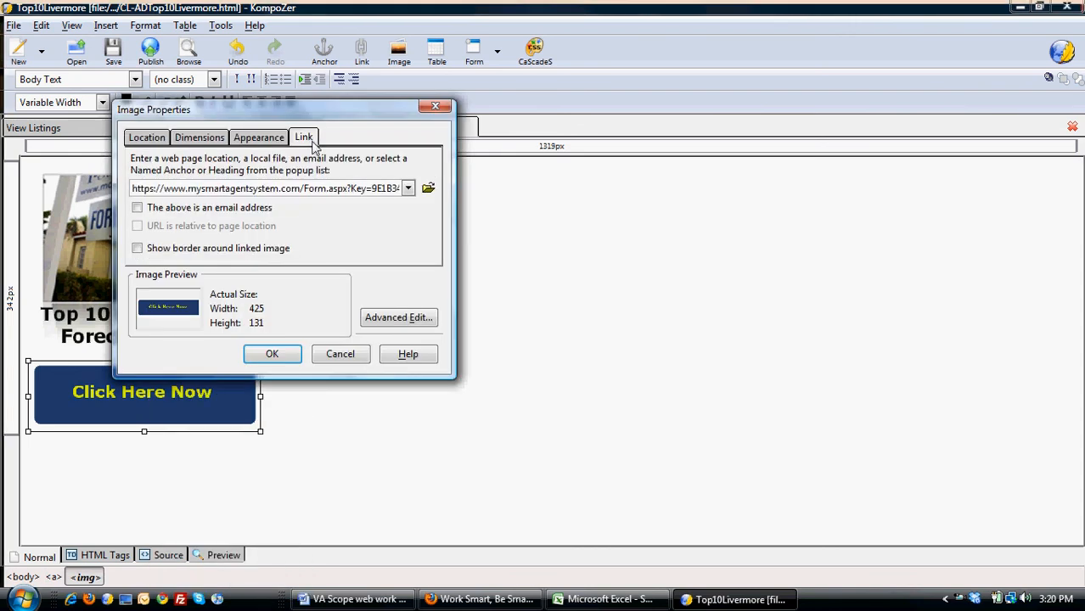
{"action": "left_click", "coordinate": [347, 359]}
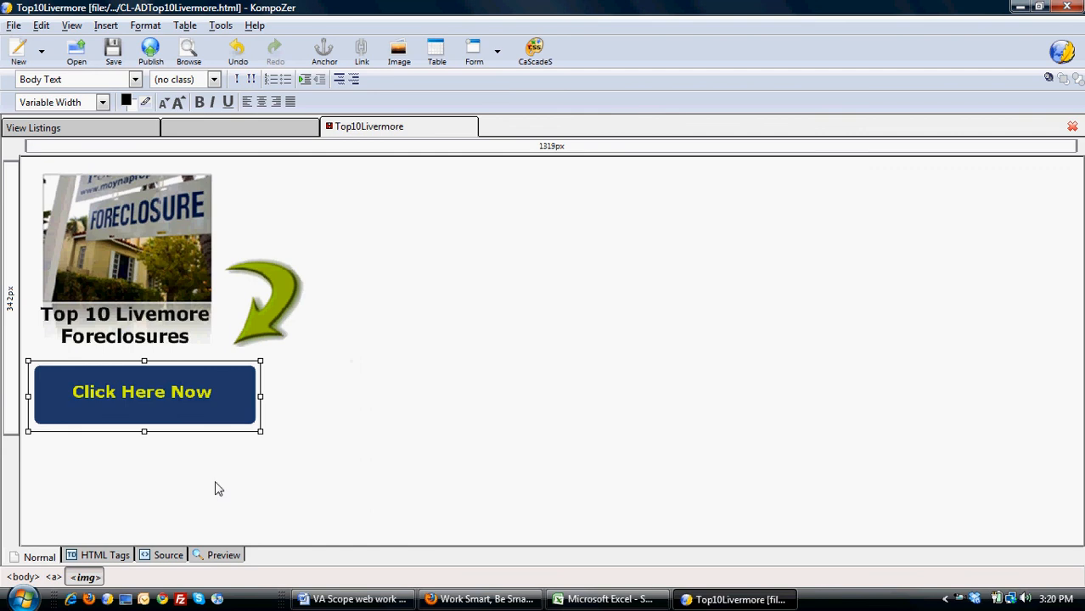
{"action": "left_click", "coordinate": [144, 479]}
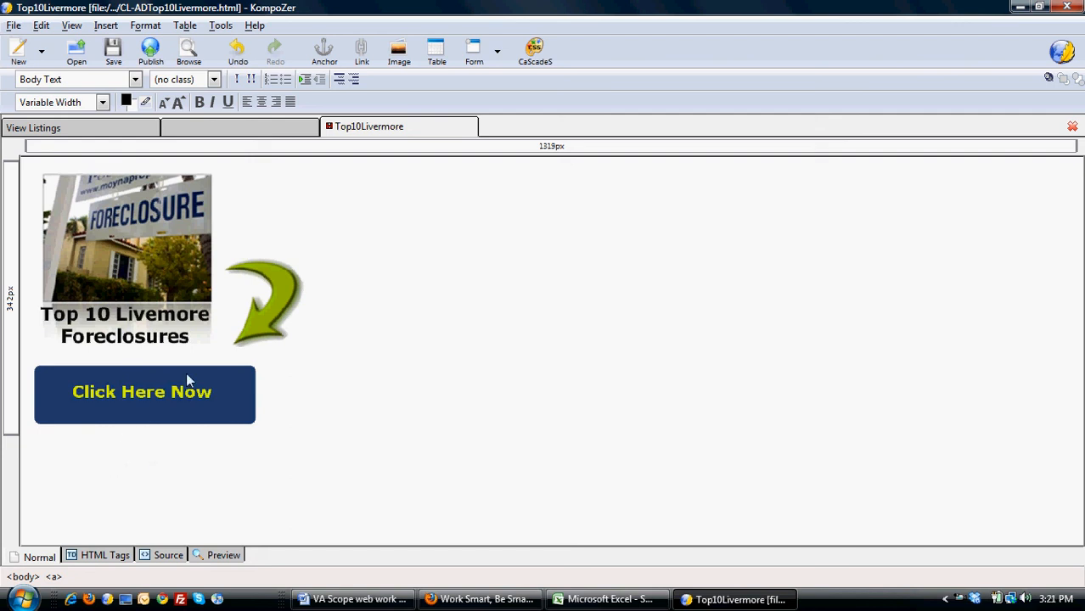
{"action": "left_click", "coordinate": [129, 269]}
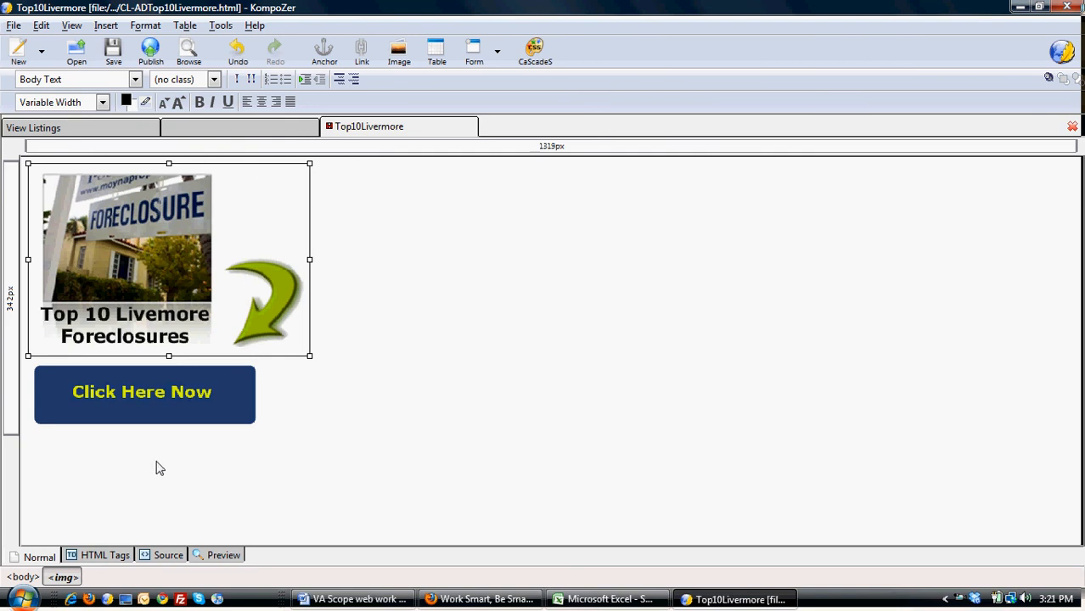
{"action": "left_click", "coordinate": [180, 408]}
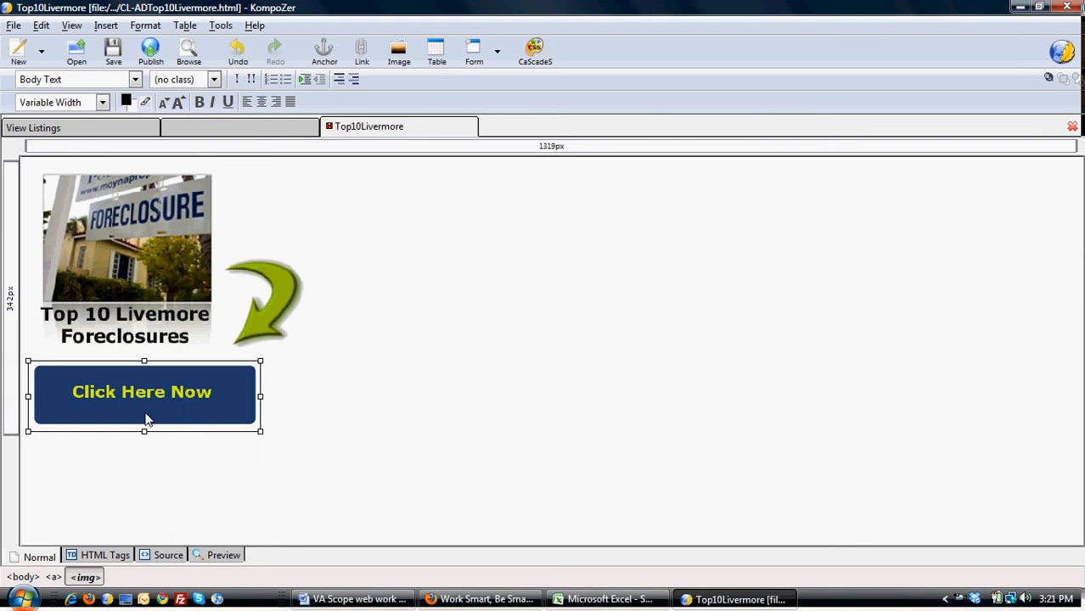
{"action": "left_click", "coordinate": [166, 472]}
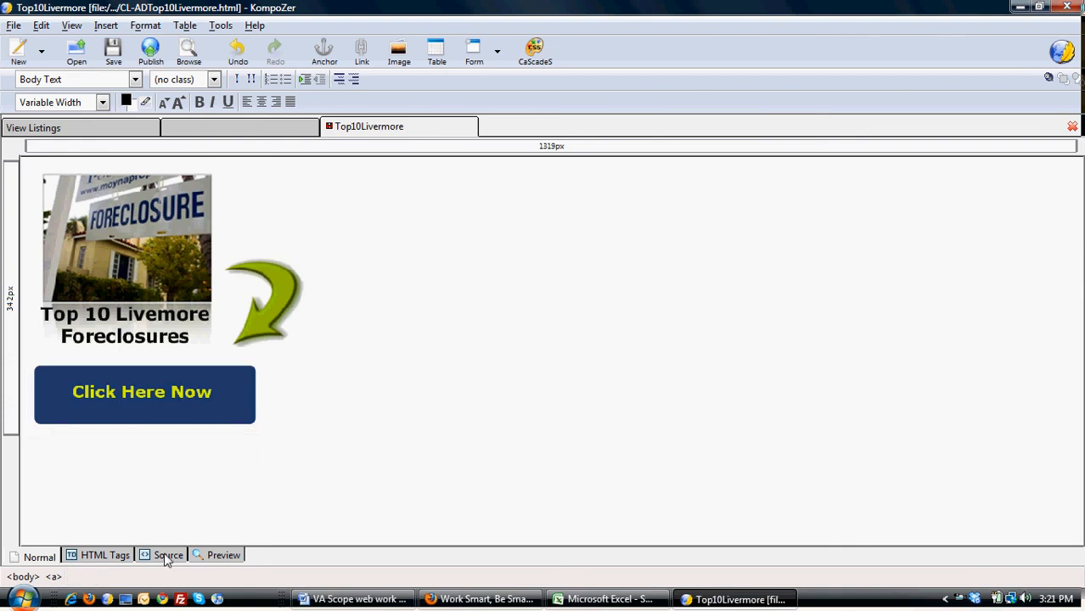
Copy the entire HTML source code of the page.
{"action": "left_click", "coordinate": [165, 556]}
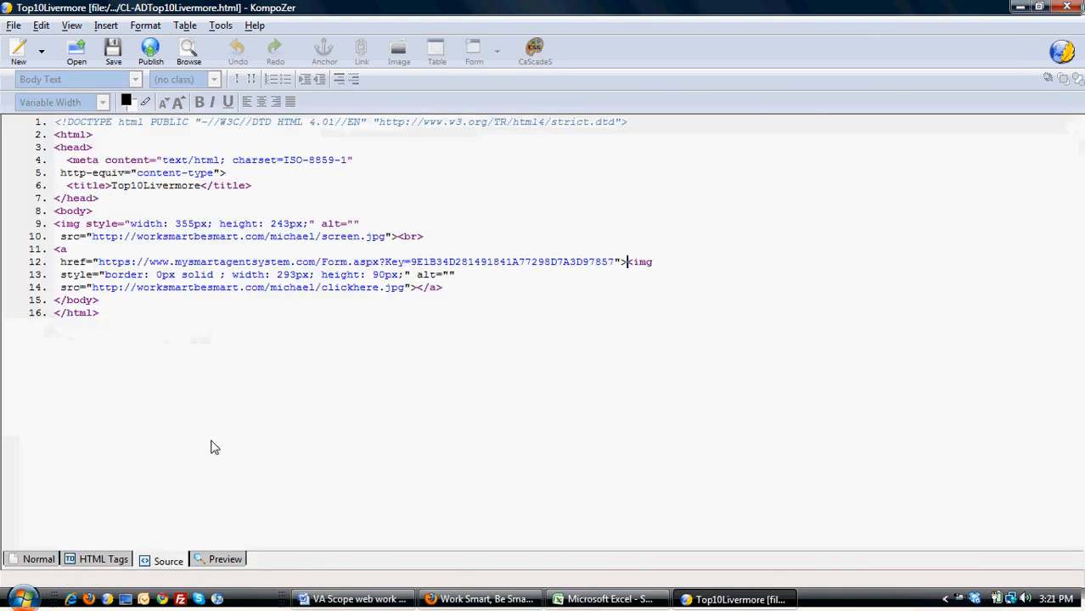
{"action": "right_click", "coordinate": [206, 283]}
{"action": "left_click", "coordinate": [259, 403]}
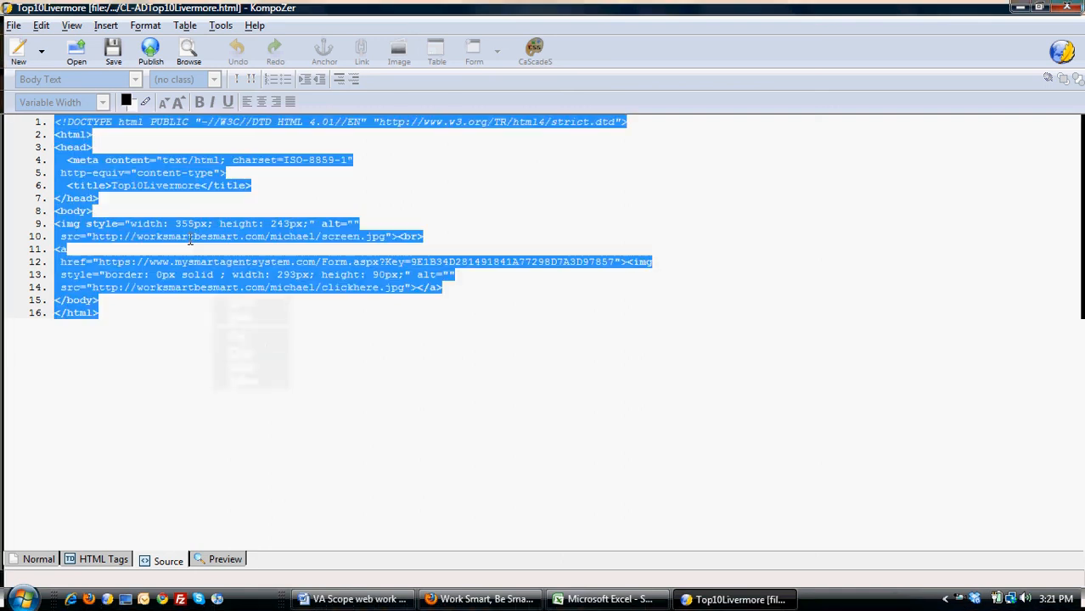
{"action": "right_click", "coordinate": [193, 243]}
{"action": "left_click", "coordinate": [244, 294]}
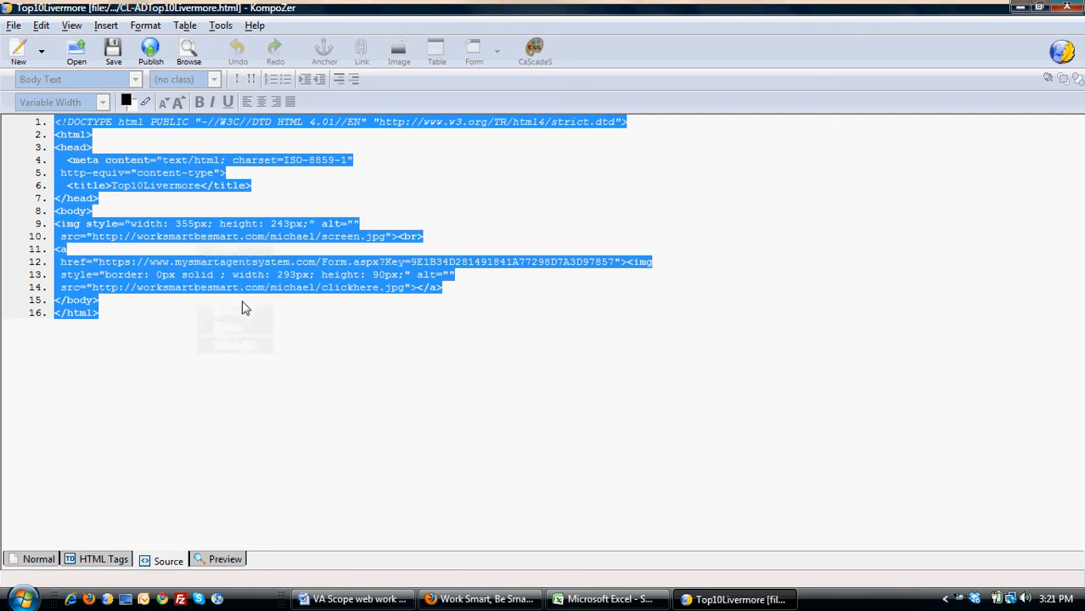